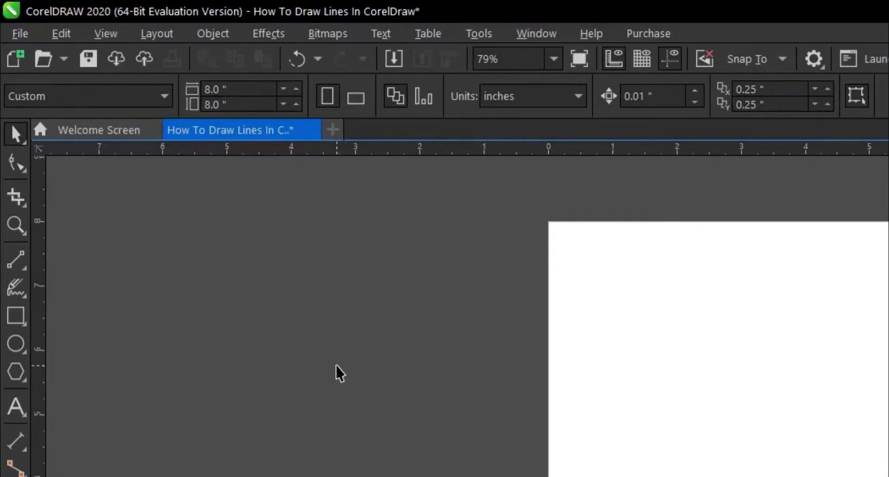
Draw a short horizontal line at page centre with the 2-Point Line tool
{"action": "left_click", "coordinate": [12, 291]}
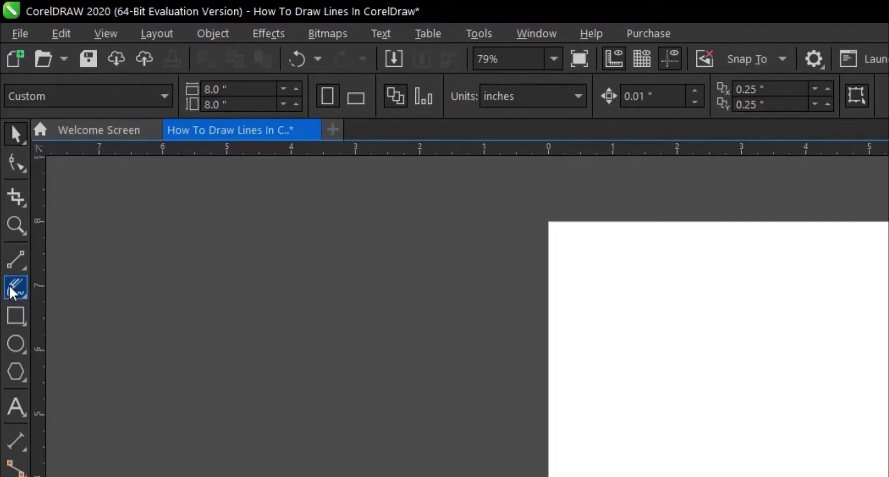
{"action": "left_click", "coordinate": [15, 260]}
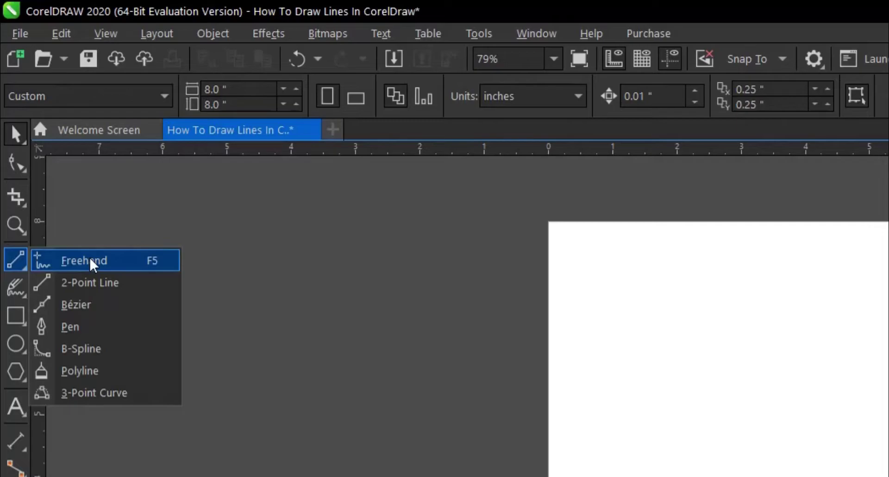
{"action": "left_click", "coordinate": [107, 282]}
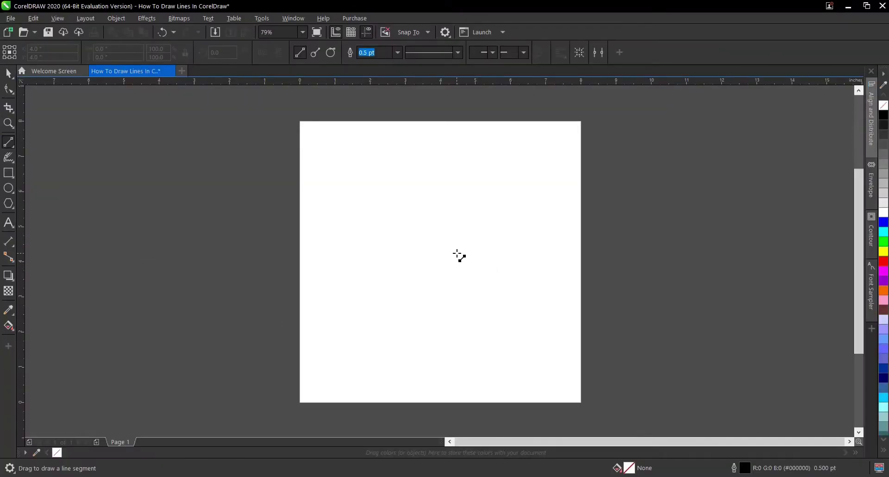
{"action": "scroll", "coordinate": [457, 253], "scroll_direction": "up", "scroll_amount": 2}
{"action": "left_click_drag", "start_coordinate": [361, 249], "coordinate": [459, 250]}
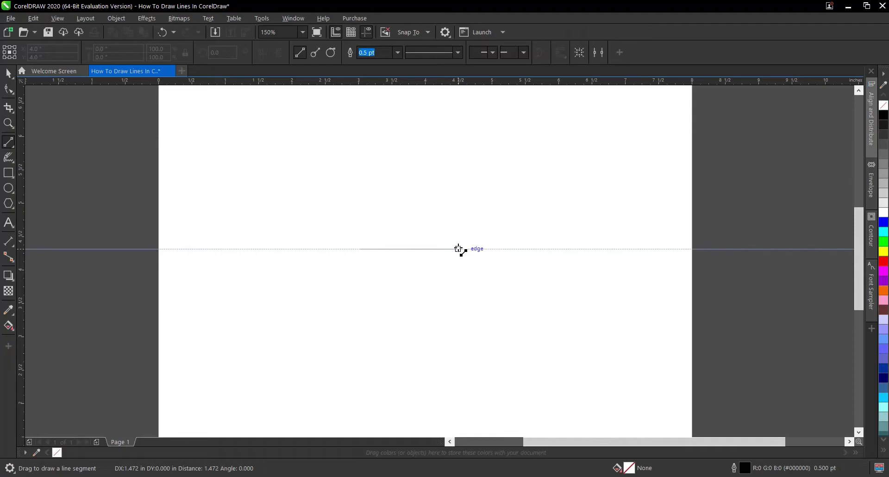
{"action": "left_click_drag", "start_coordinate": [458, 249], "coordinate": [462, 249]}
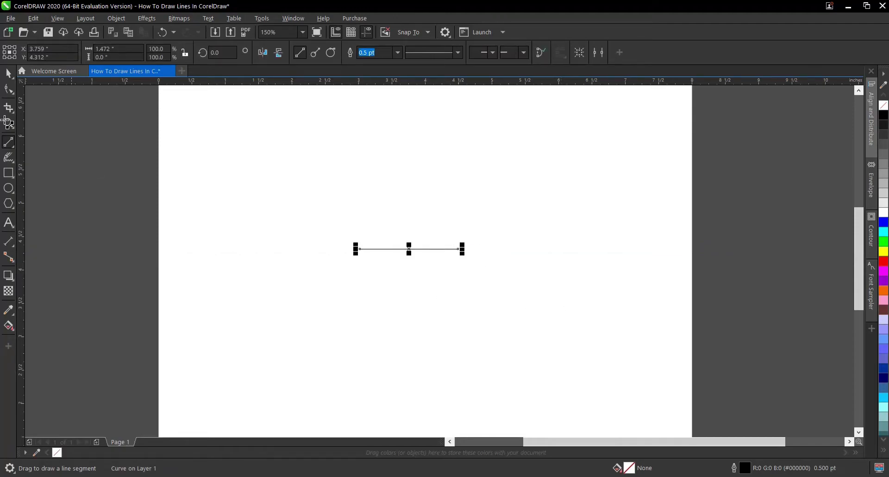
Stretch the line about three times longer, undo the stretch, then delete it
{"action": "left_click", "coordinate": [8, 73]}
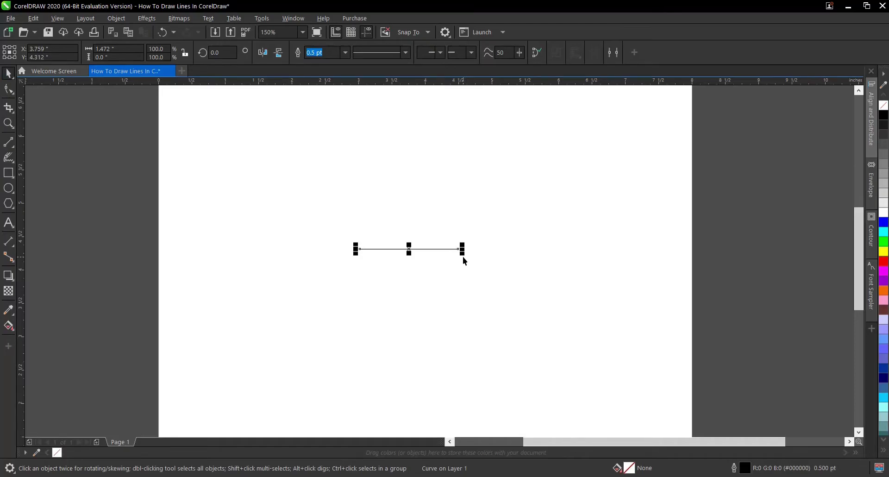
{"action": "left_click_drag", "start_coordinate": [463, 258], "coordinate": [651, 346]}
{"action": "key", "text": "ctrl+z"}
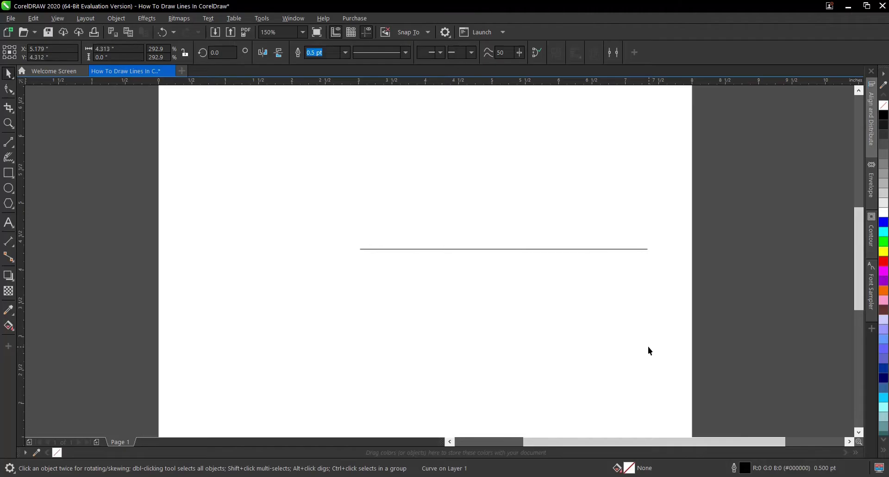
{"action": "key", "text": "Delete"}
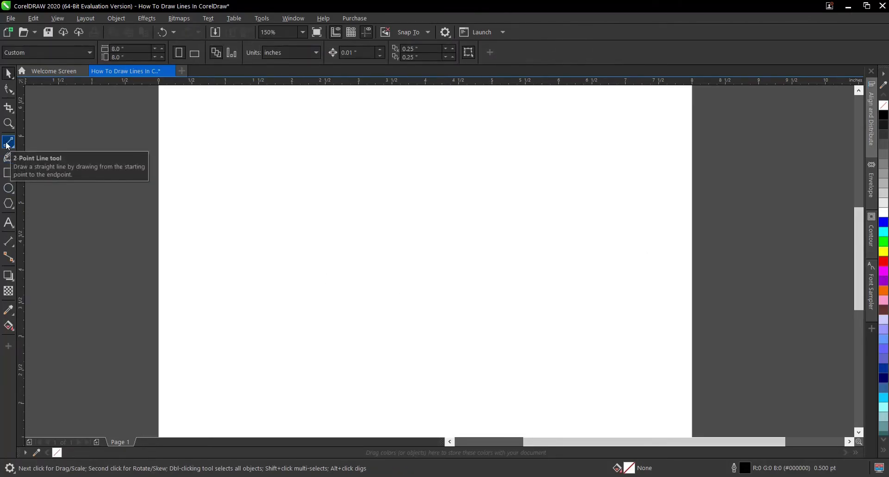
Draw another short horizontal 2-point line just above page centre
{"action": "left_click", "coordinate": [7, 146]}
{"action": "left_click", "coordinate": [52, 155]}
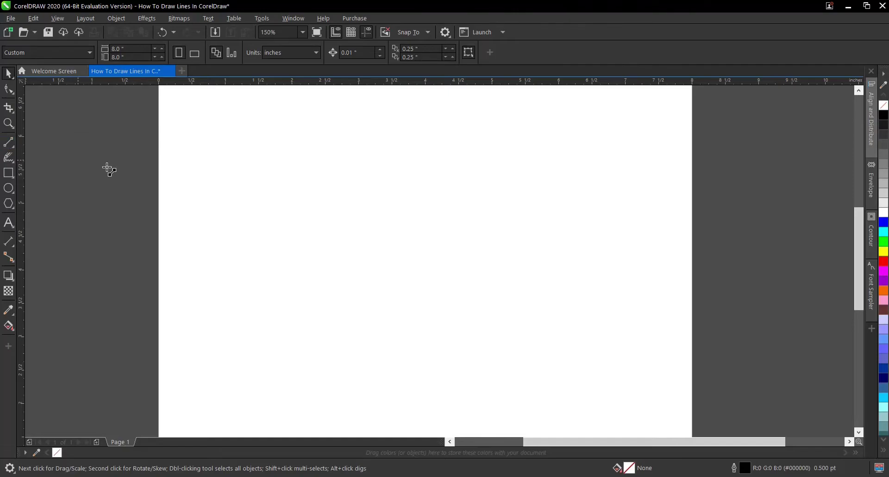
{"action": "left_click_drag", "start_coordinate": [465, 231], "coordinate": [469, 231]}
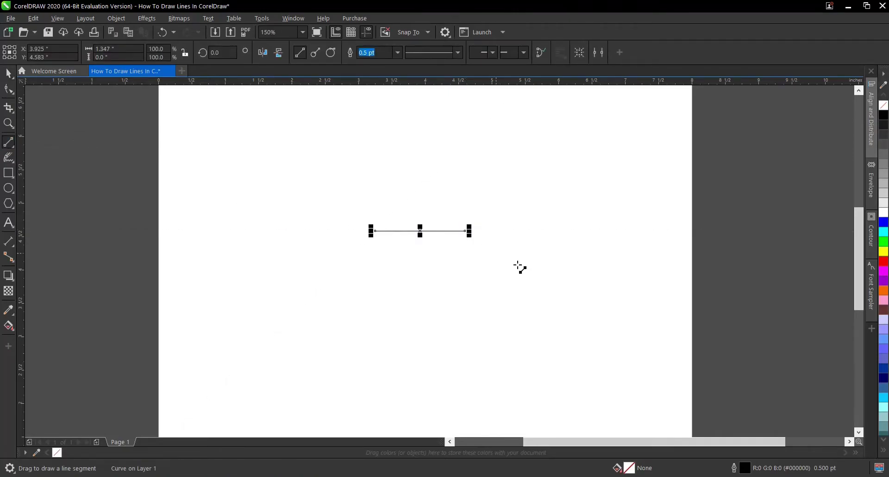
Stretch the line to double length and undo, then rotate it and delete it
{"action": "left_click", "coordinate": [8, 73]}
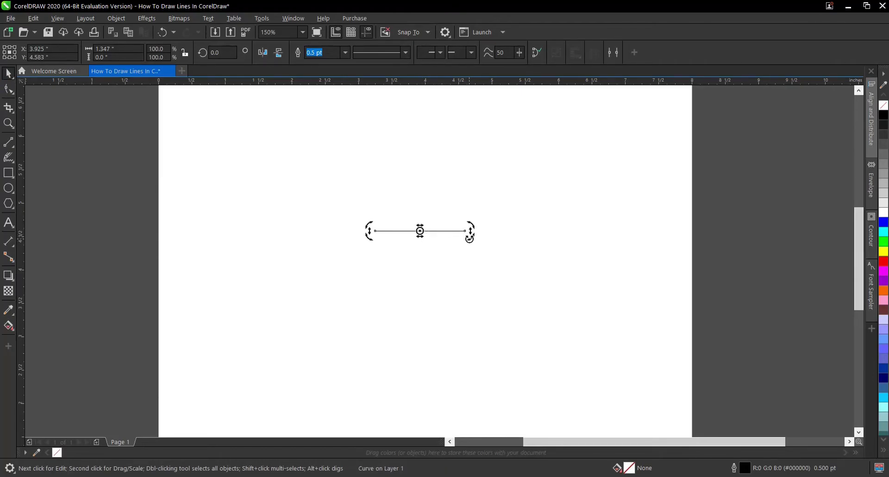
{"action": "left_click", "coordinate": [468, 237]}
{"action": "left_click", "coordinate": [462, 231]}
{"action": "left_click_drag", "start_coordinate": [467, 237], "coordinate": [596, 300]}
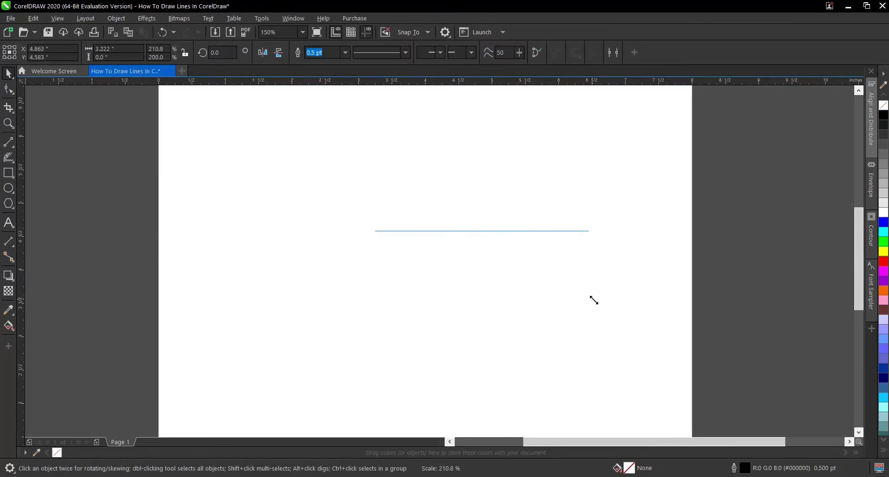
{"action": "key", "text": "ctrl+z"}
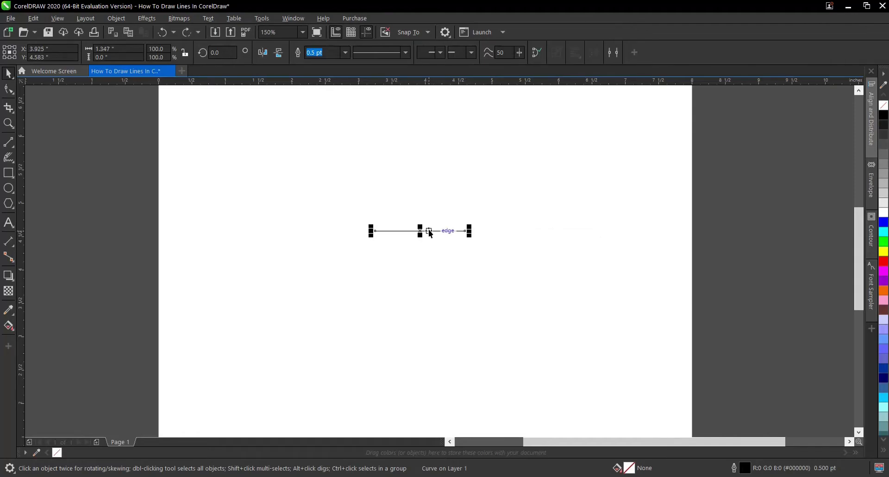
{"action": "left_click", "coordinate": [429, 231]}
{"action": "left_click_drag", "start_coordinate": [472, 238], "coordinate": [442, 300]}
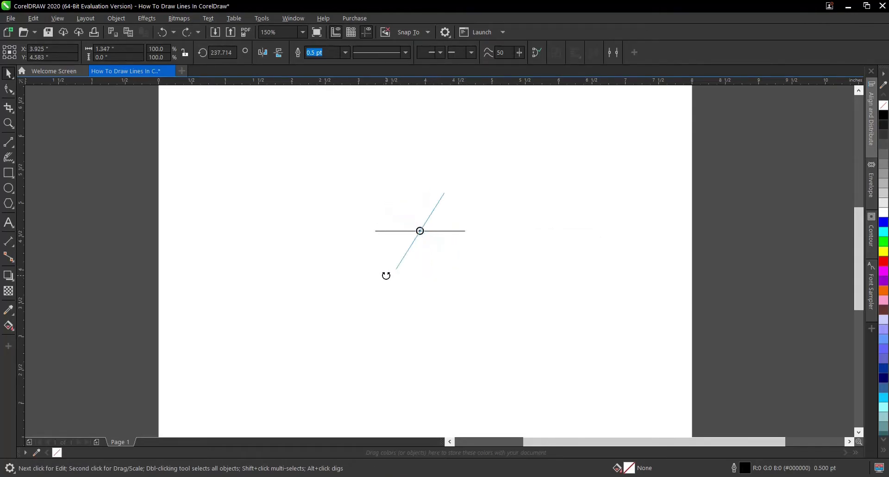
{"action": "key", "text": "Delete"}
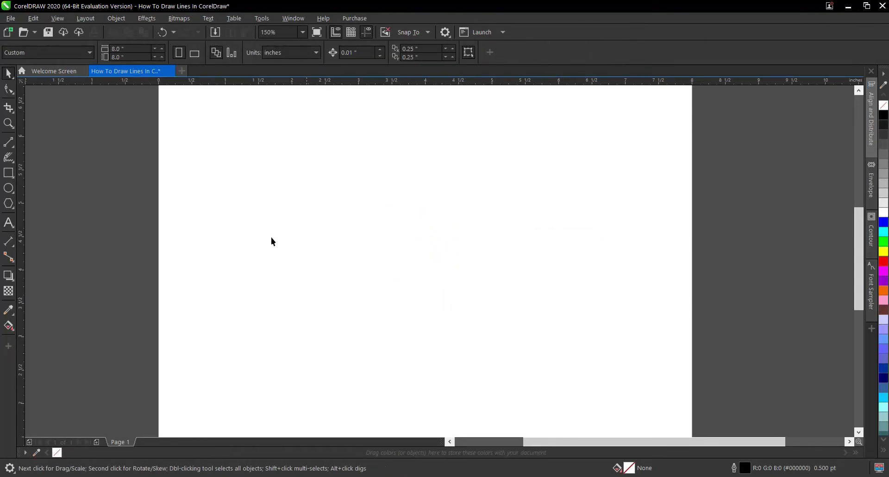
Draw a horizontal line with the Bézier tool using two clicked points
{"action": "left_click", "coordinate": [9, 157]}
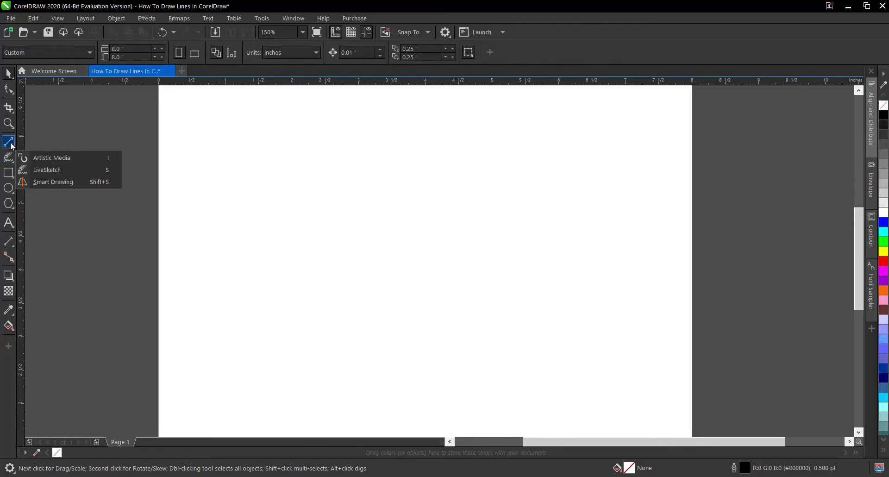
{"action": "left_click", "coordinate": [9, 142]}
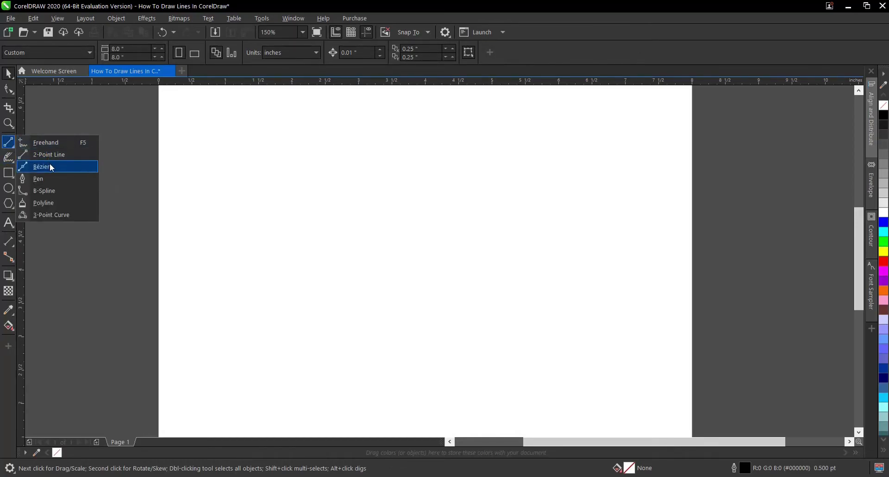
{"action": "left_click", "coordinate": [49, 167]}
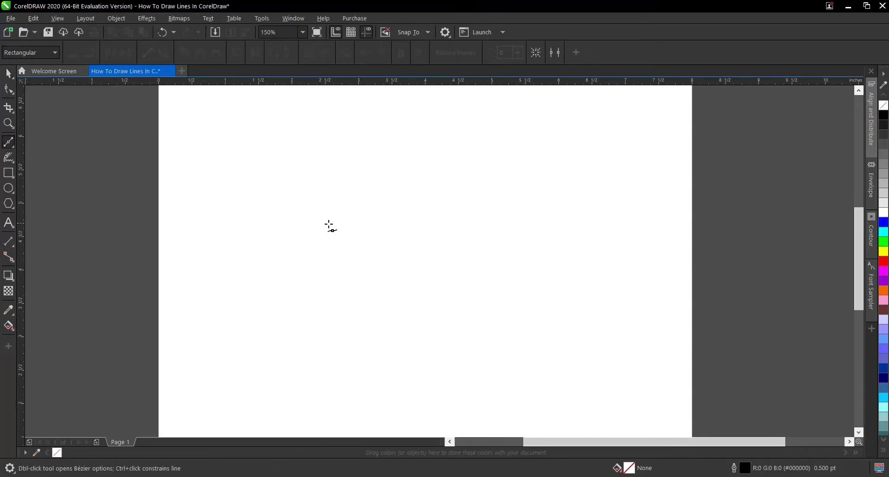
{"action": "left_click", "coordinate": [388, 241]}
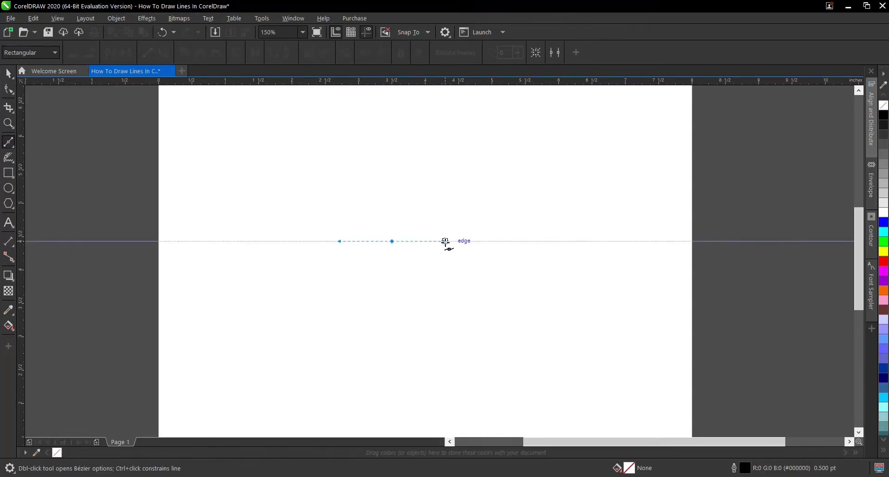
{"action": "left_click", "coordinate": [449, 241]}
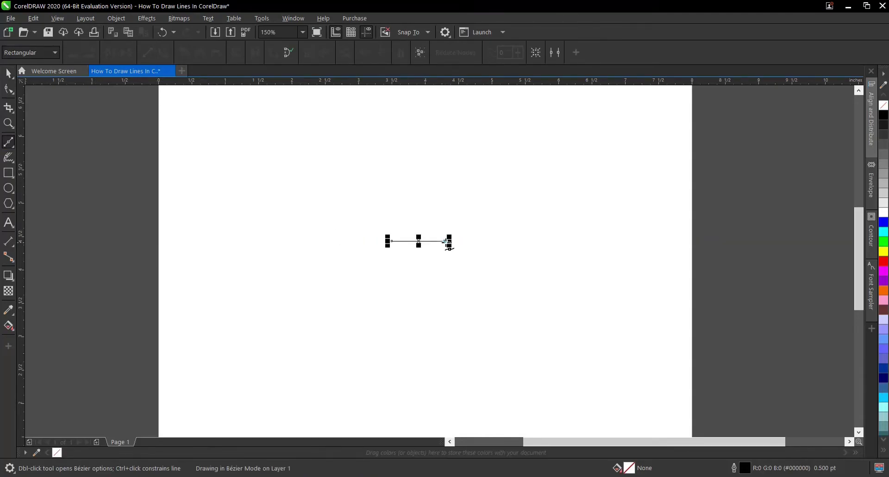
Select the Bézier line with the Pick tool and delete it
{"action": "left_click", "coordinate": [9, 74]}
{"action": "scroll", "coordinate": [426, 246], "scroll_direction": "up", "scroll_amount": 3}
{"action": "scroll", "coordinate": [426, 243], "scroll_direction": "down", "scroll_amount": 3}
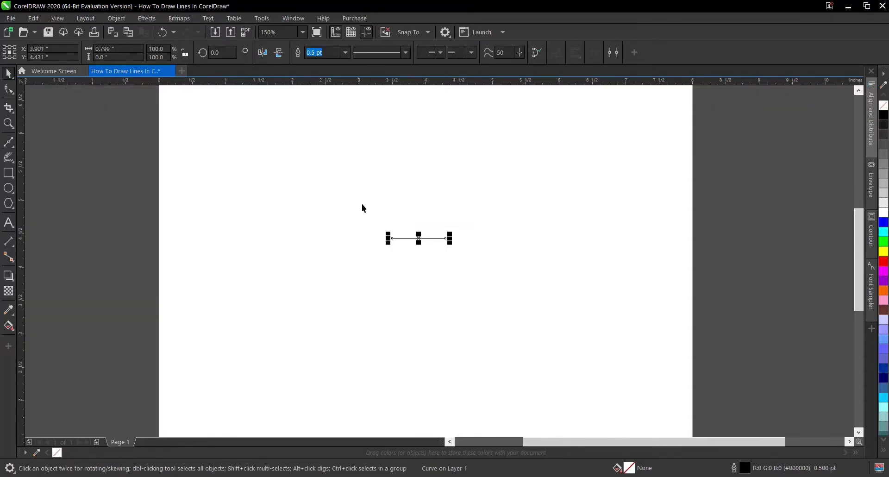
{"action": "key", "text": "Delete"}
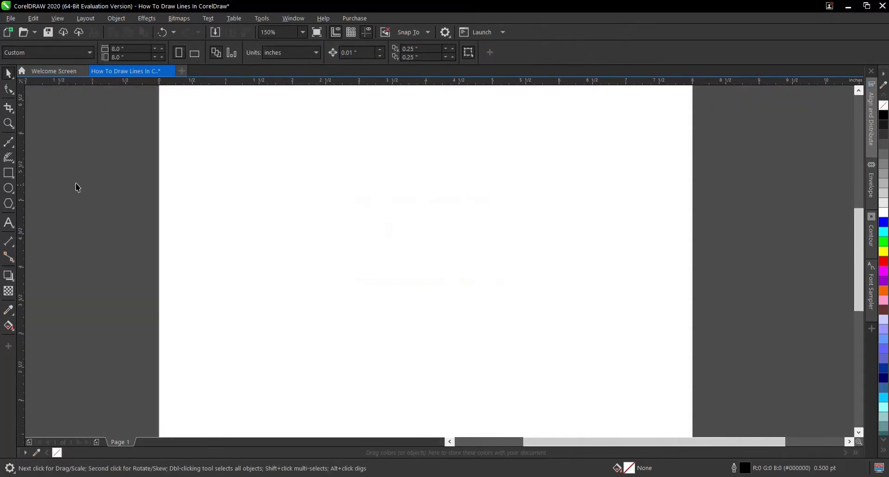
Draw one more Bézier line, finish it with Space, and delete it
{"action": "left_click", "coordinate": [8, 142]}
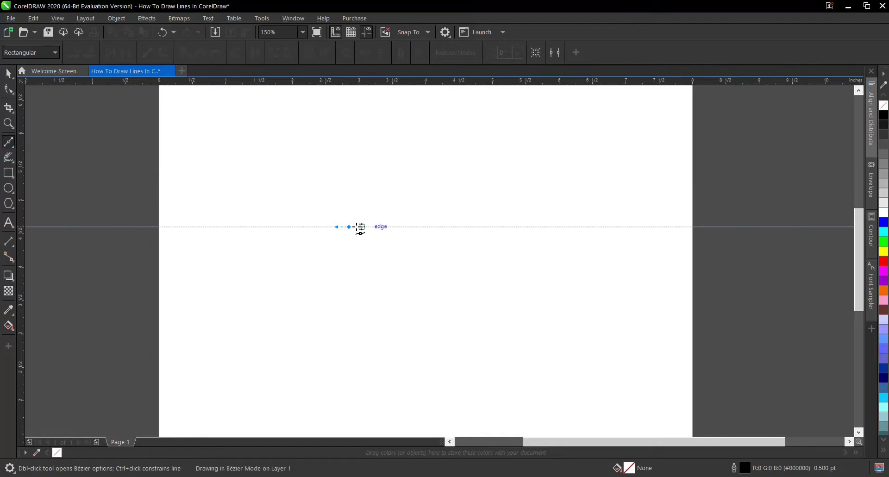
{"action": "left_click", "coordinate": [423, 227]}
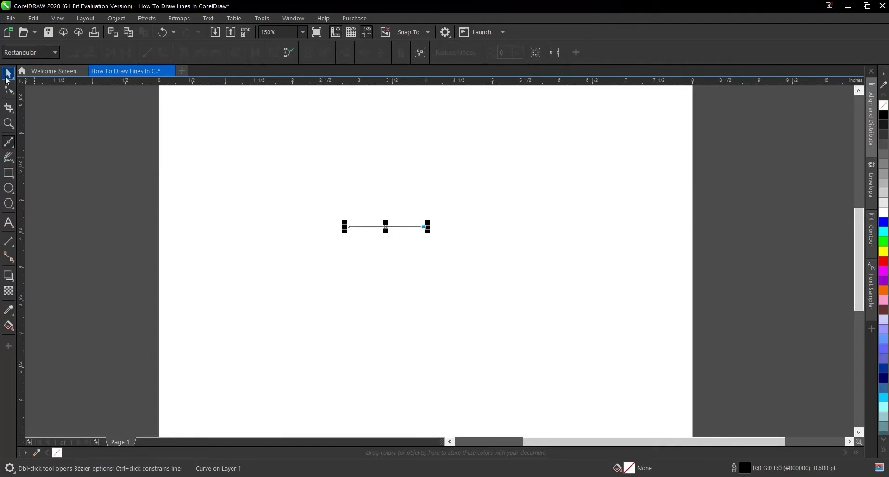
{"action": "key", "text": "space"}
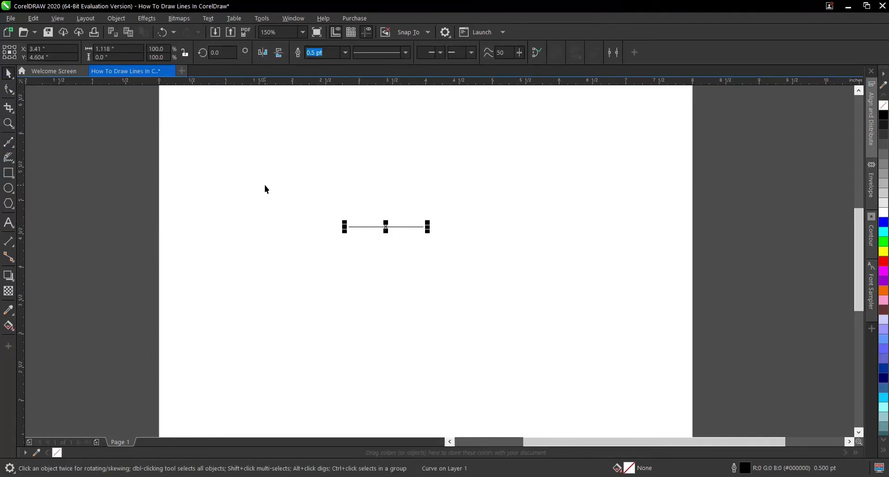
{"action": "key", "text": "Delete"}
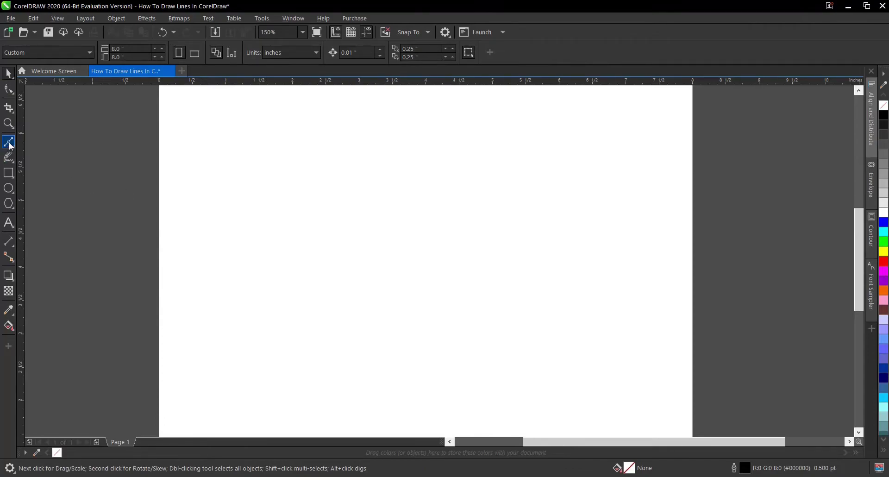
{"action": "left_click", "coordinate": [11, 146]}
{"action": "left_click", "coordinate": [49, 178]}
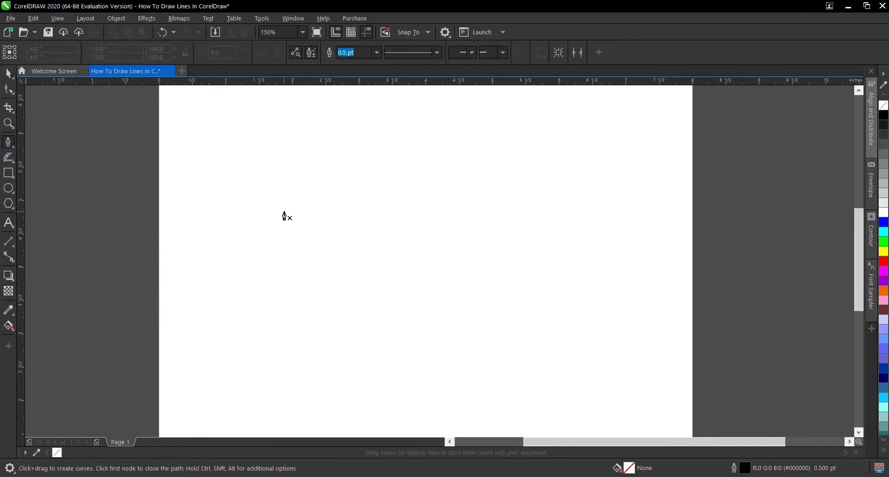
{"action": "left_click_drag", "start_coordinate": [365, 228], "coordinate": [432, 233]}
{"action": "double_click", "coordinate": [432, 230]}
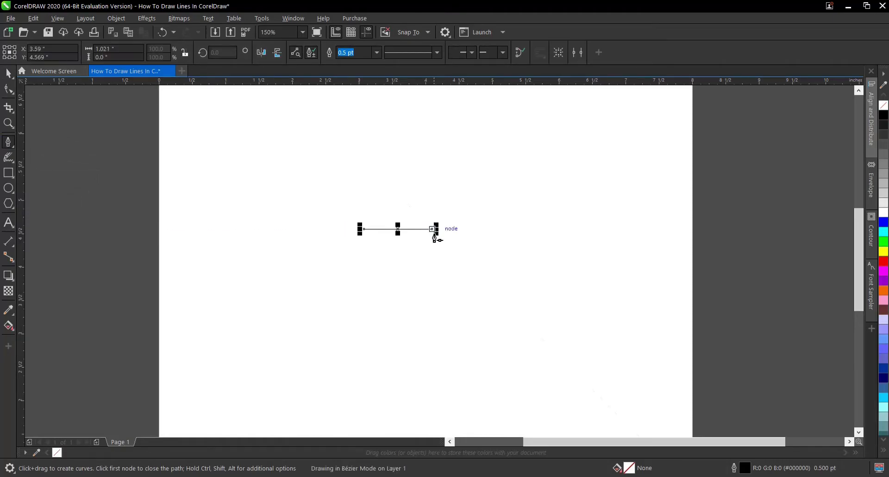
{"action": "left_click", "coordinate": [9, 73]}
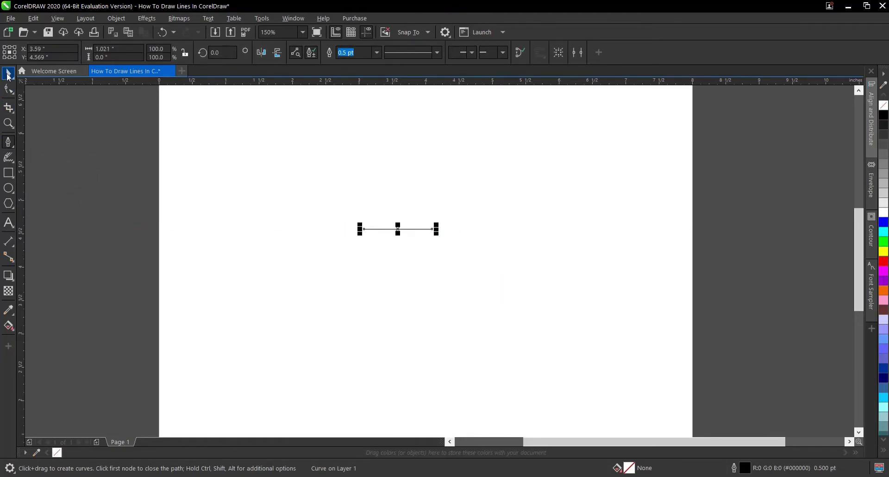
{"action": "left_click_drag", "start_coordinate": [436, 238], "coordinate": [517, 283]}
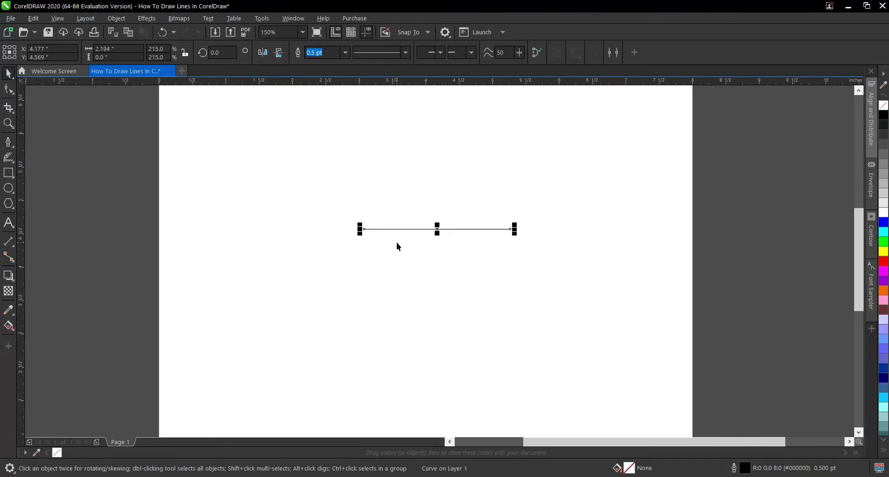
{"action": "key", "text": "Delete"}
{"action": "left_click", "coordinate": [9, 142]}
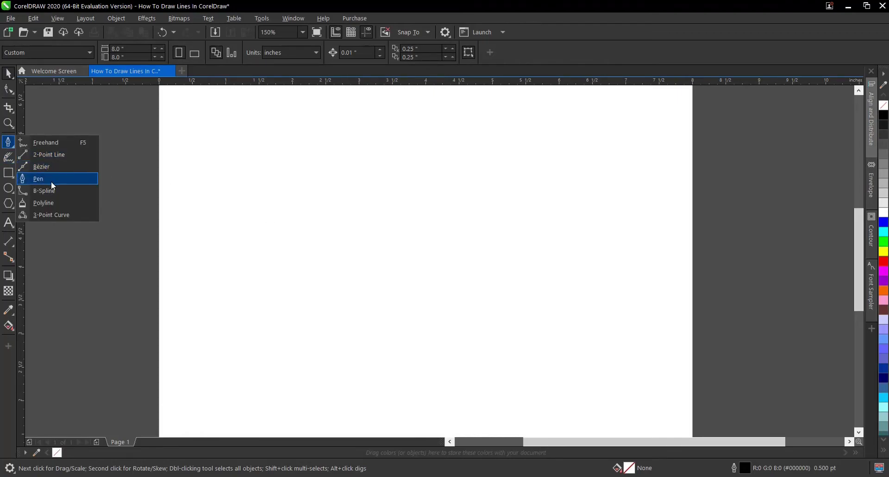
{"action": "left_click", "coordinate": [50, 180]}
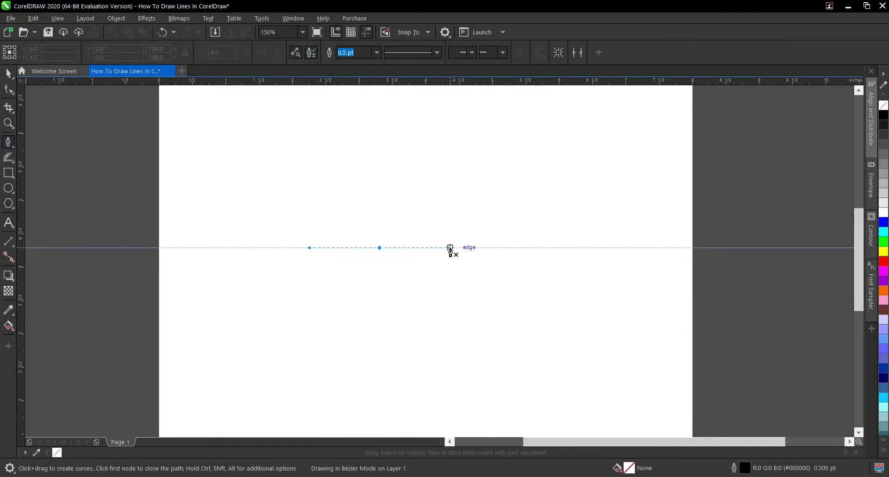
{"action": "double_click", "coordinate": [450, 249]}
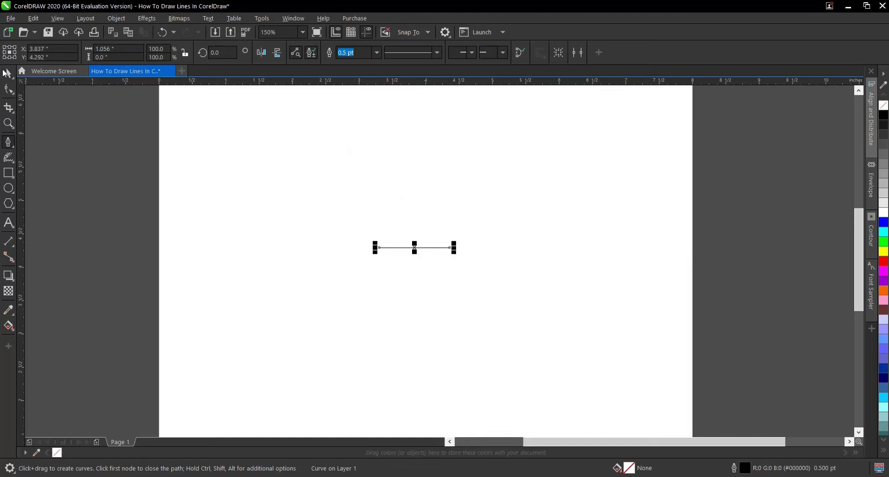
{"action": "key", "text": "space"}
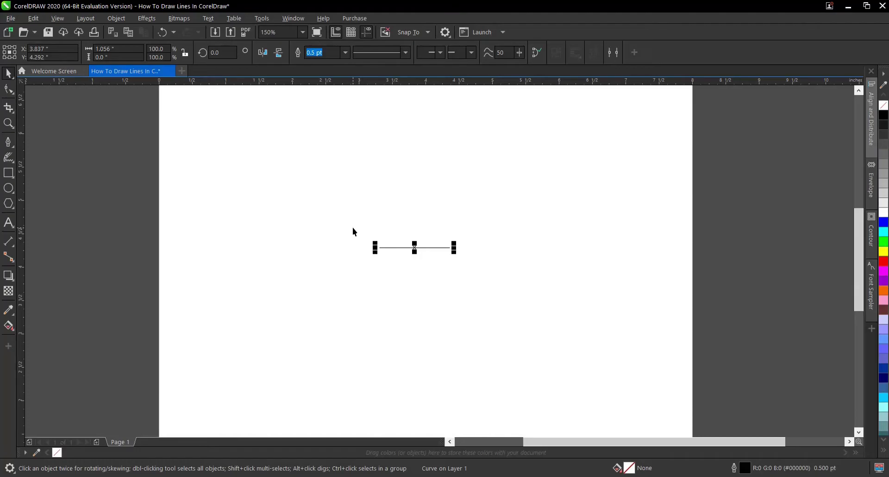
{"action": "left_click_drag", "start_coordinate": [342, 220], "coordinate": [528, 323]}
{"action": "left_click_drag", "start_coordinate": [455, 253], "coordinate": [541, 304]}
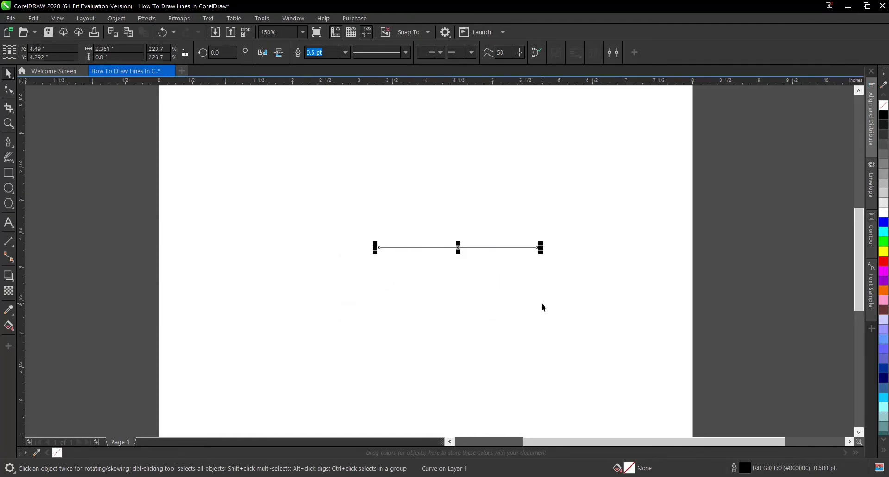
Delete the stretched line and switch to the Smart Drawing tool (Shift+S)
{"action": "key", "text": "Delete"}
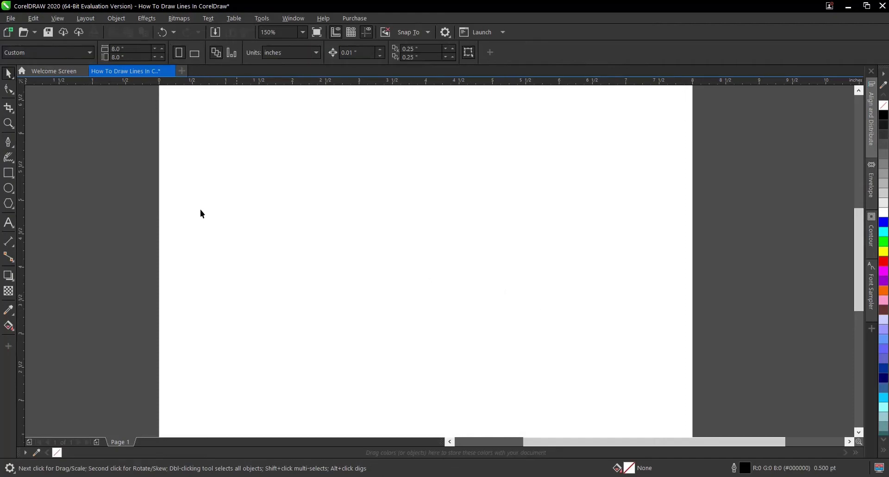
{"action": "left_click", "coordinate": [7, 144]}
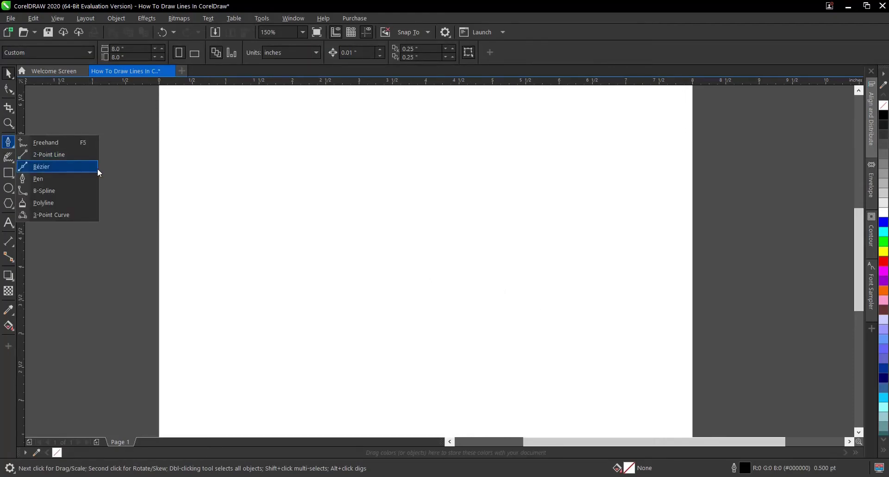
{"action": "left_click", "coordinate": [7, 172]}
{"action": "left_click", "coordinate": [7, 154]}
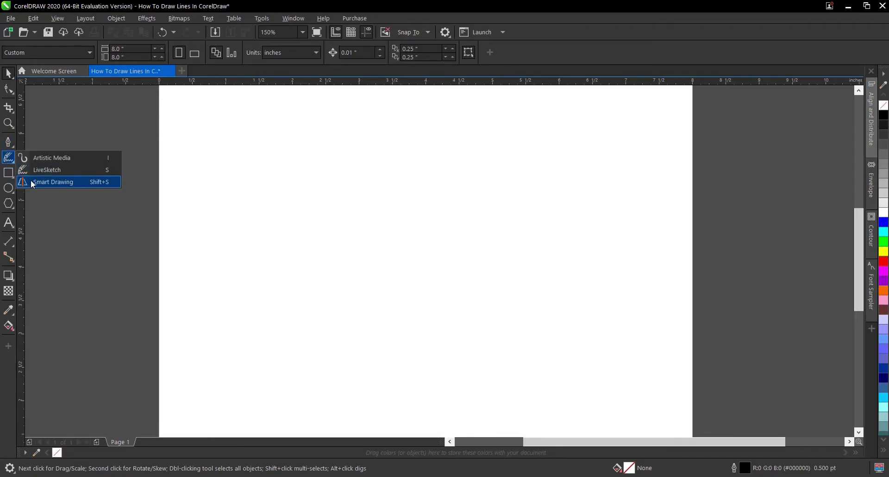
{"action": "left_click", "coordinate": [51, 182]}
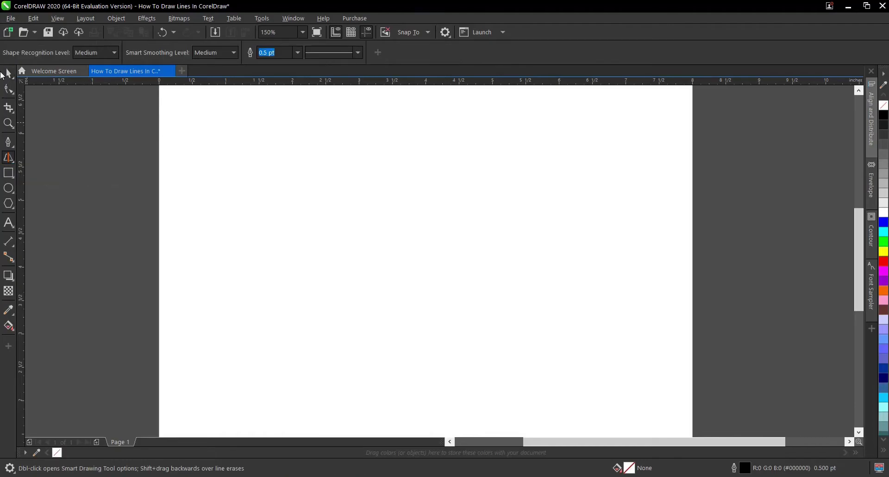
{"action": "left_click", "coordinate": [9, 73]}
{"action": "key", "text": "shift+s"}
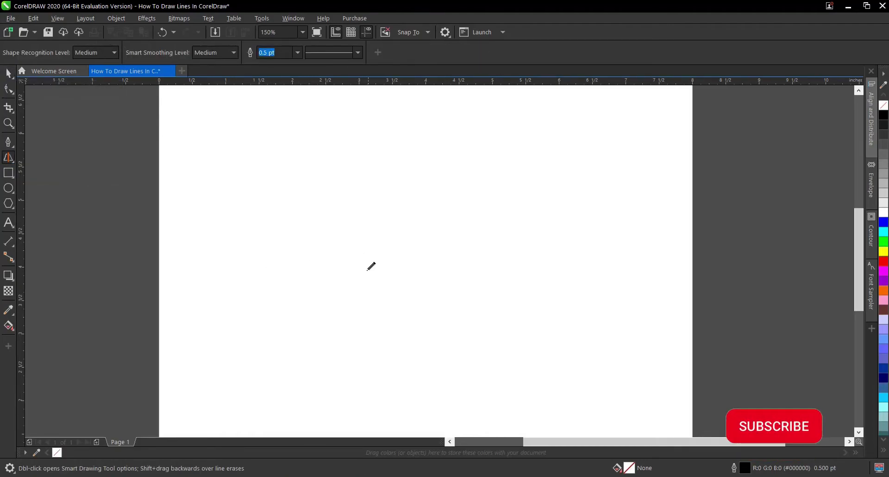
Sketch two straight horizontal lines near the page centre, one below the other
{"action": "scroll", "coordinate": [411, 284], "scroll_direction": "down", "scroll_amount": 3}
{"action": "scroll", "coordinate": [407, 283], "scroll_direction": "up", "scroll_amount": 3}
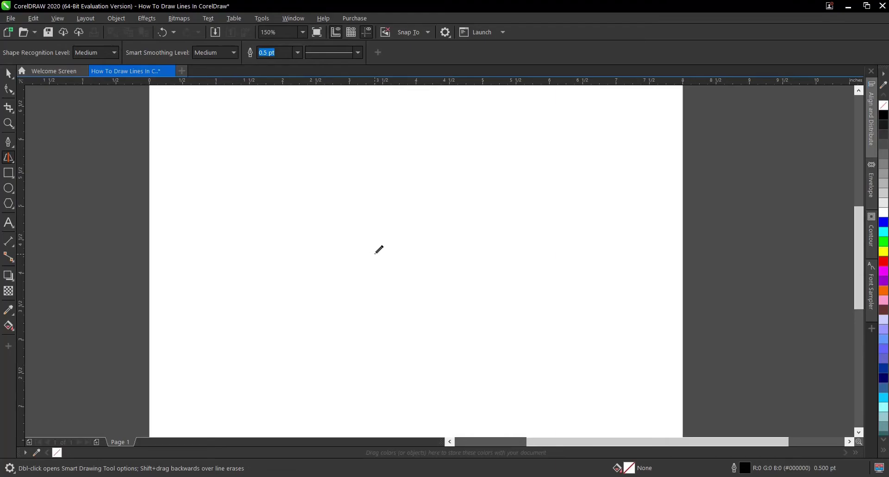
{"action": "scroll", "coordinate": [375, 250], "scroll_direction": "up", "scroll_amount": 4}
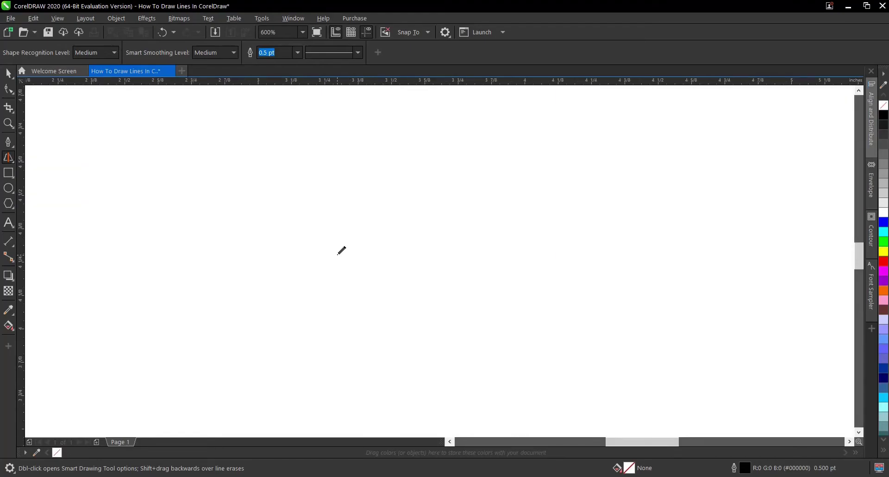
{"action": "left_click_drag", "start_coordinate": [337, 254], "coordinate": [431, 257]}
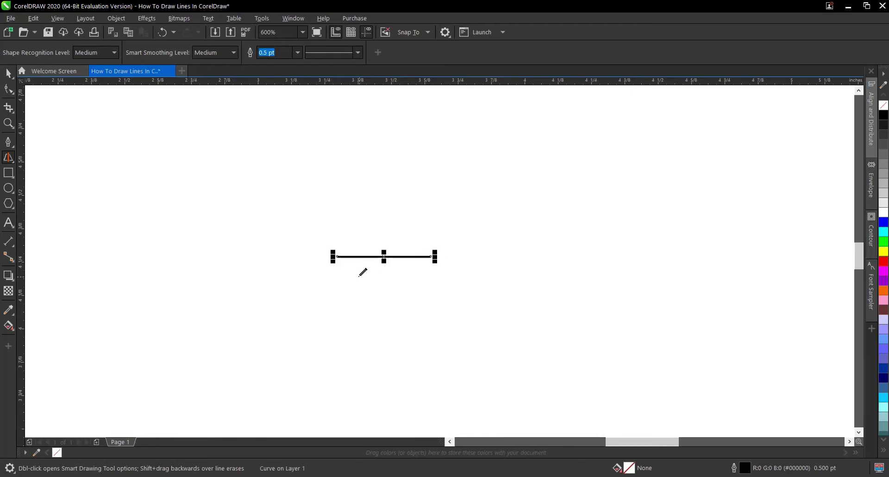
{"action": "left_click_drag", "start_coordinate": [332, 281], "coordinate": [491, 281]}
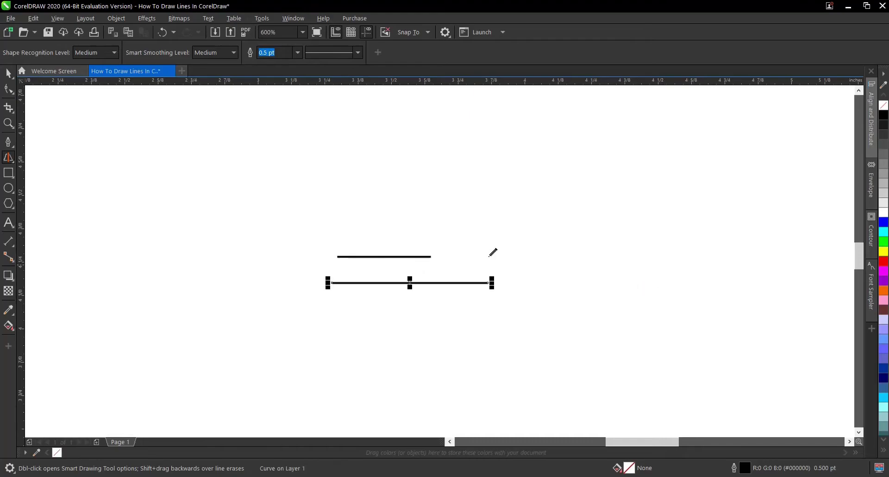
Replace a rough stroke with a clean straight line above the two lines
{"action": "mouse_move", "coordinate": [371, 205]}
{"action": "left_mouse_down"}
{"action": "mouse_move", "coordinate": [490, 221]}
{"action": "mouse_move", "coordinate": [505, 212]}
{"action": "left_mouse_up"}
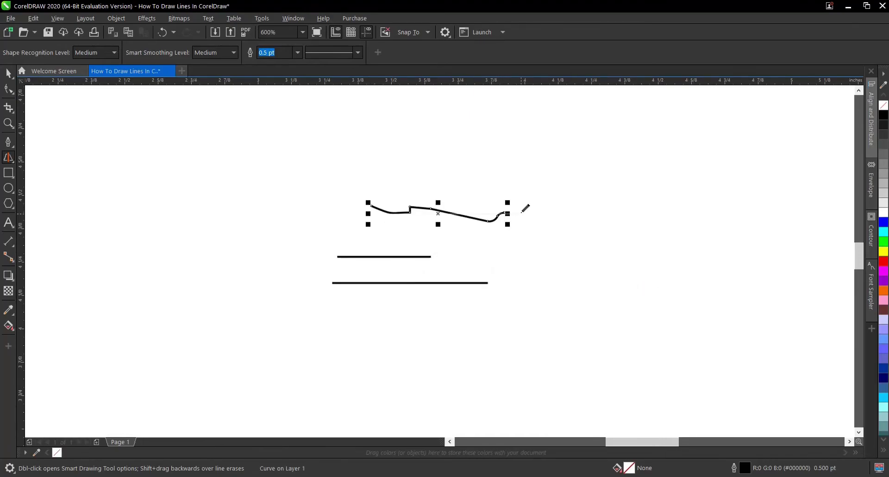
{"action": "key", "text": "Delete"}
{"action": "left_click_drag", "start_coordinate": [355, 213], "coordinate": [517, 216]}
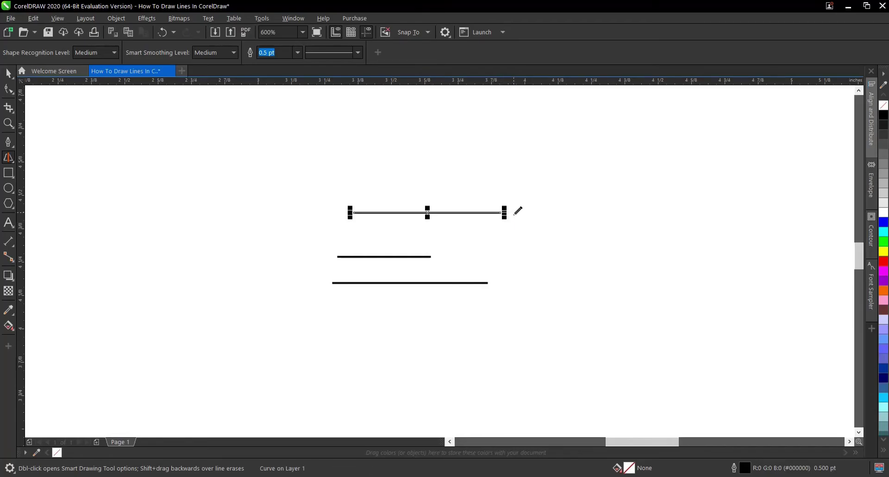
Stretch the top line far to the right, then marquee-select all three lines
{"action": "left_click", "coordinate": [9, 73]}
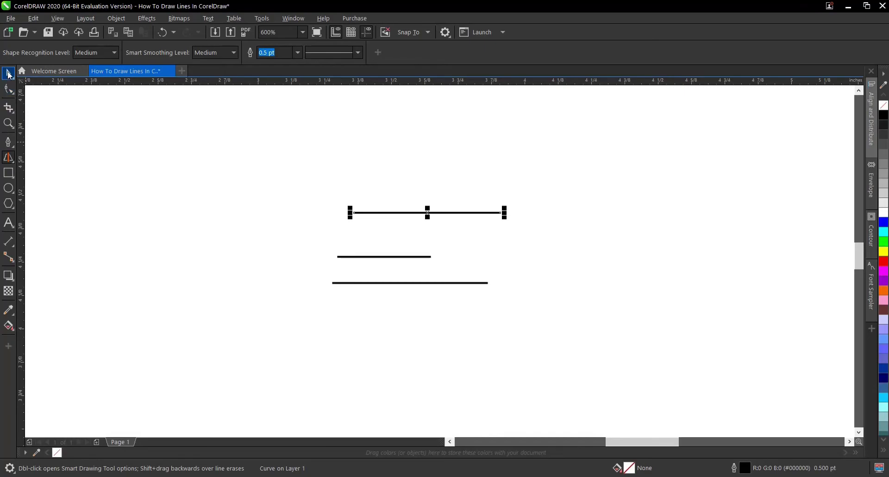
{"action": "left_click_drag", "start_coordinate": [220, 176], "coordinate": [534, 246]}
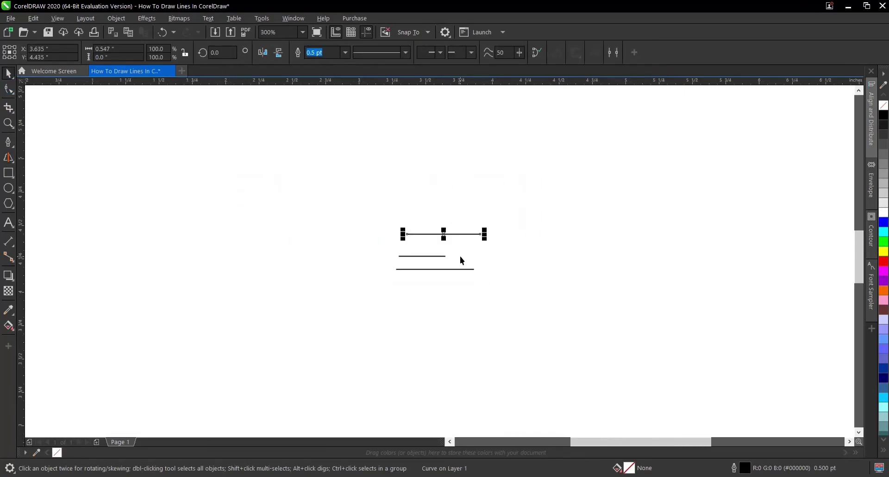
{"action": "left_click_drag", "start_coordinate": [489, 240], "coordinate": [684, 289]}
{"action": "left_click_drag", "start_coordinate": [356, 204], "coordinate": [783, 343]}
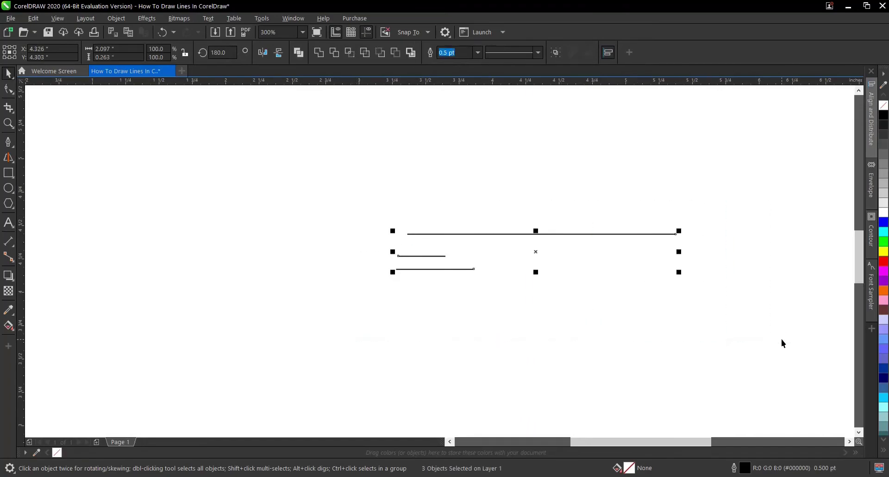
Delete the three lines, then draw and select a short Freehand test stroke
{"action": "key", "text": "Delete"}
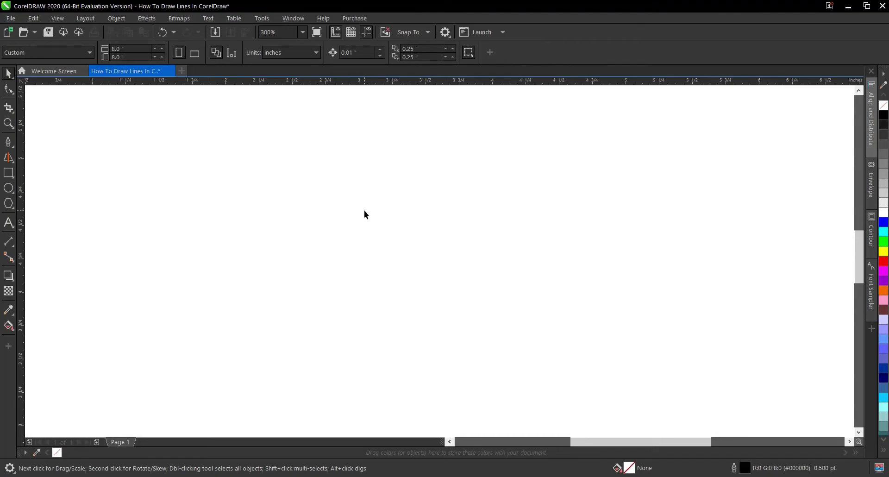
{"action": "left_click", "coordinate": [9, 143]}
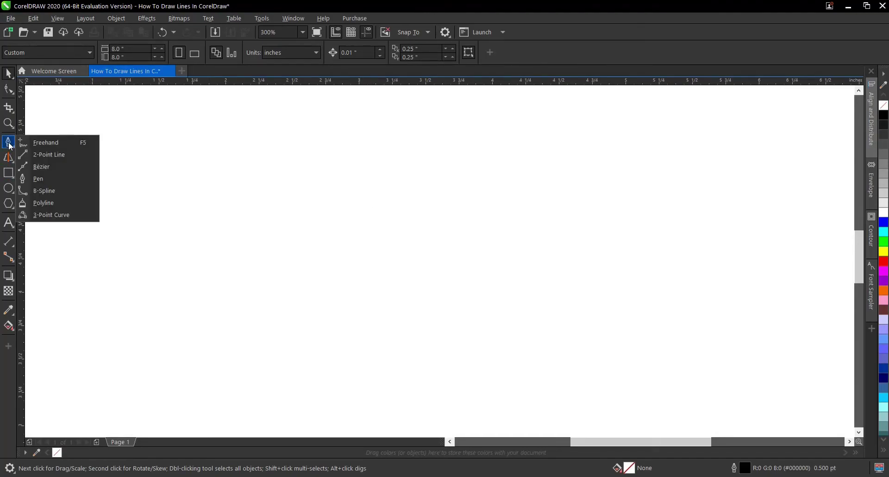
{"action": "left_click", "coordinate": [46, 142]}
{"action": "left_click_drag", "start_coordinate": [315, 212], "coordinate": [401, 207]}
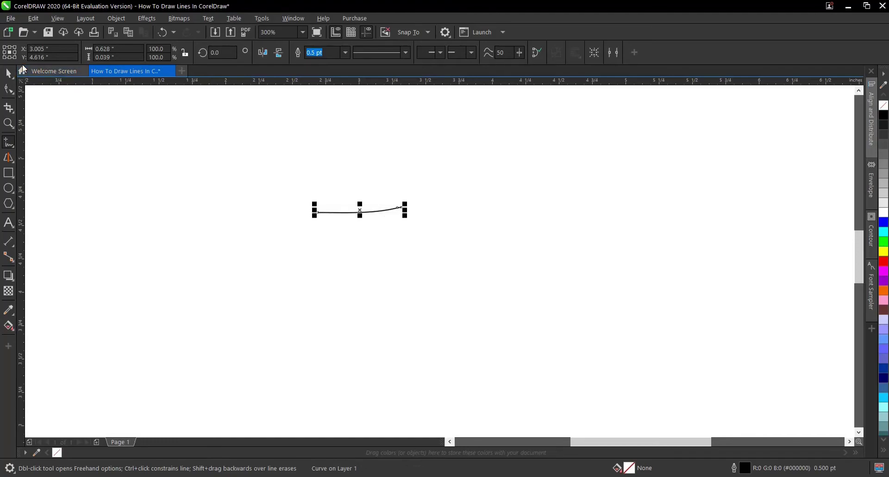
{"action": "left_click", "coordinate": [10, 73]}
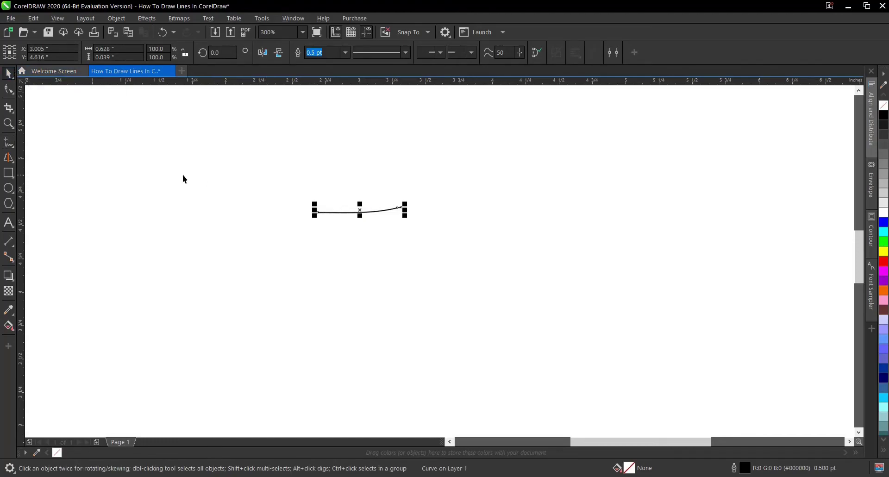
{"action": "key", "text": "Delete"}
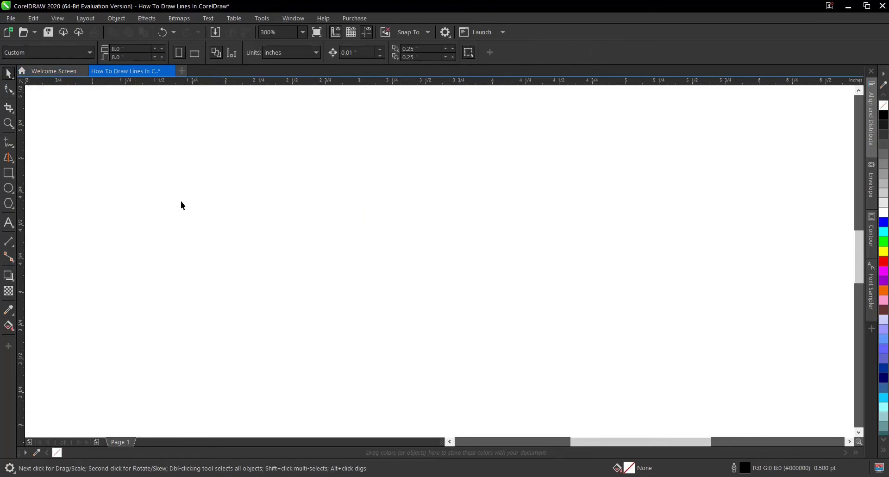
{"action": "left_click", "coordinate": [9, 142]}
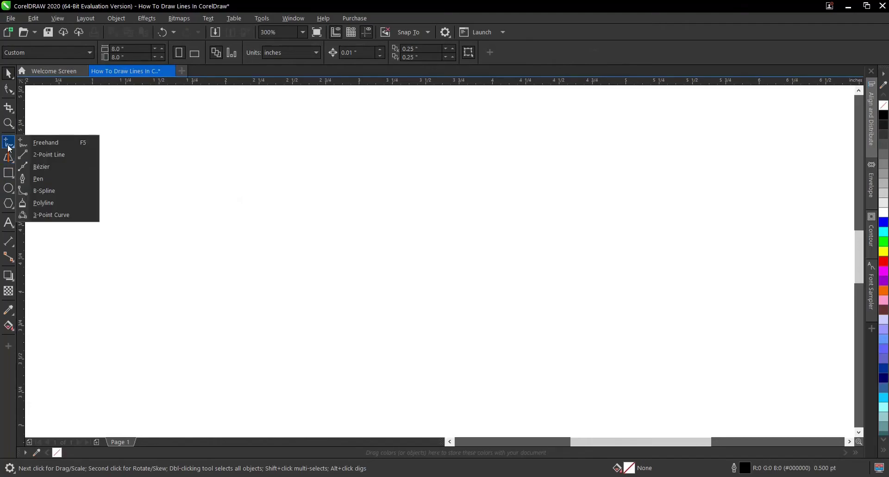
{"action": "left_click", "coordinate": [56, 205]}
{"action": "left_click", "coordinate": [300, 242]}
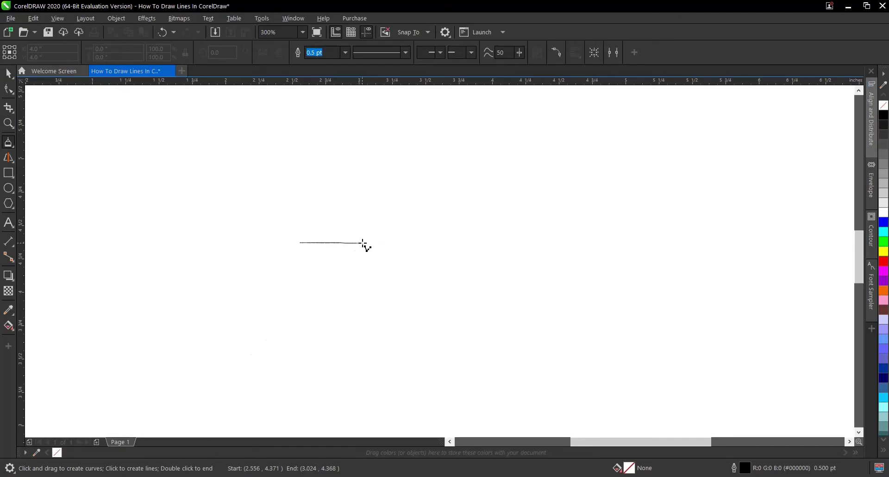
{"action": "double_click", "coordinate": [363, 243]}
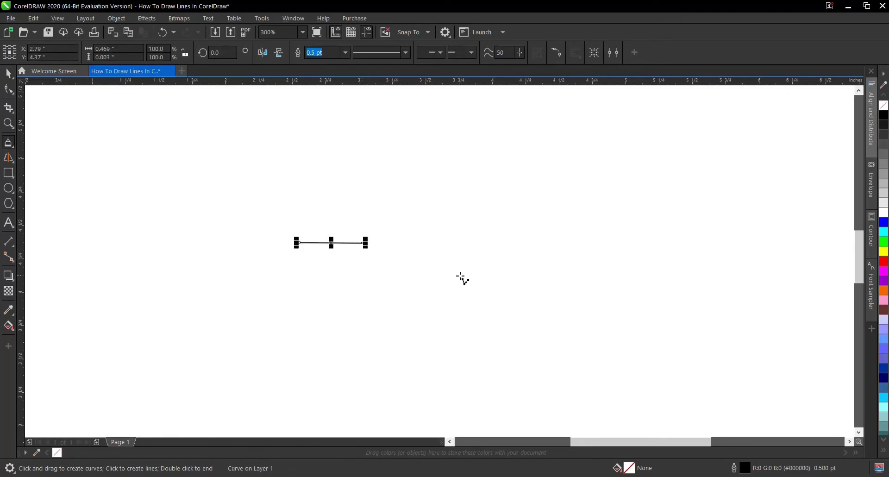
{"action": "left_click", "coordinate": [7, 73]}
{"action": "left_click_drag", "start_coordinate": [365, 243], "coordinate": [502, 314]}
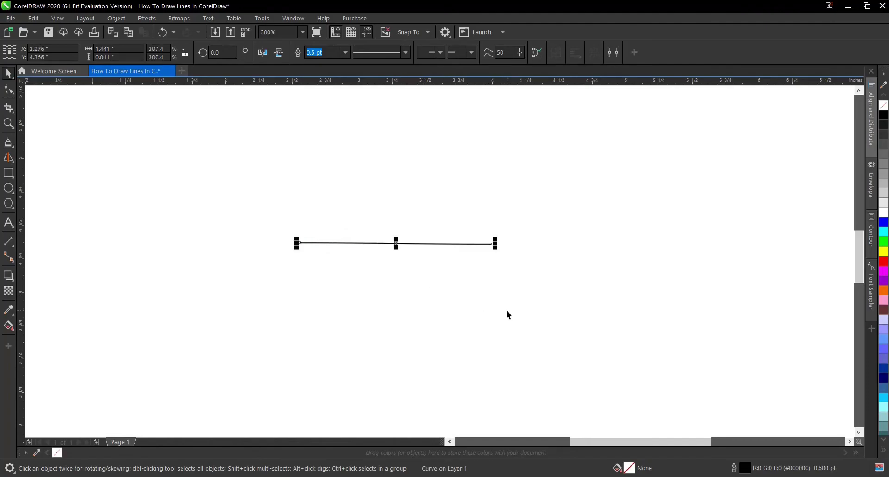
{"action": "key", "text": "Delete"}
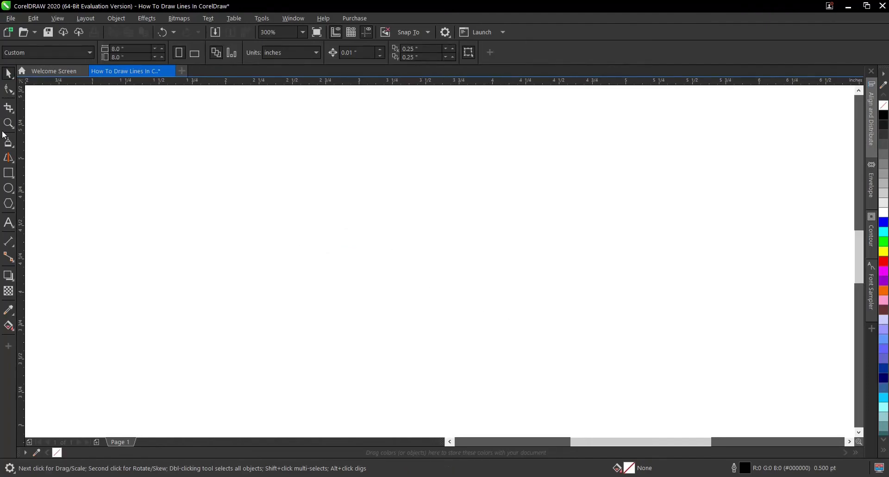
{"action": "left_click", "coordinate": [8, 145]}
{"action": "mouse_move", "coordinate": [8, 143]}
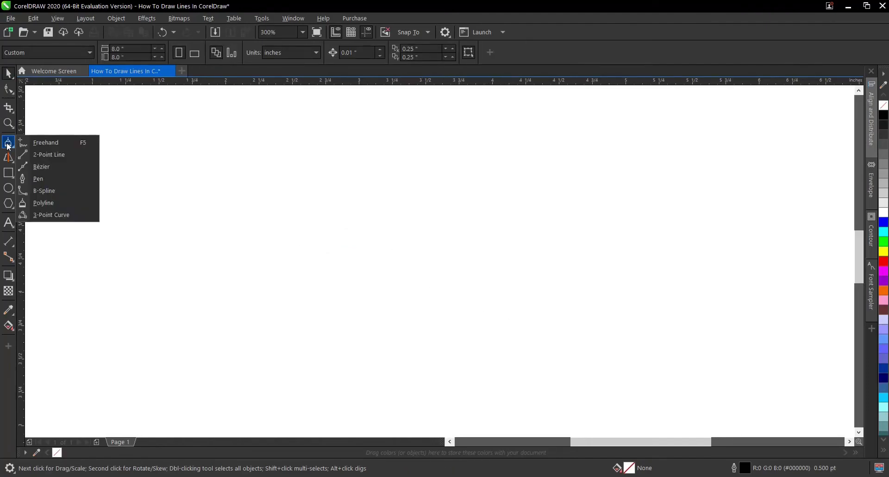
{"action": "left_click", "coordinate": [52, 212]}
{"action": "left_click_drag", "start_coordinate": [302, 241], "coordinate": [391, 239]}
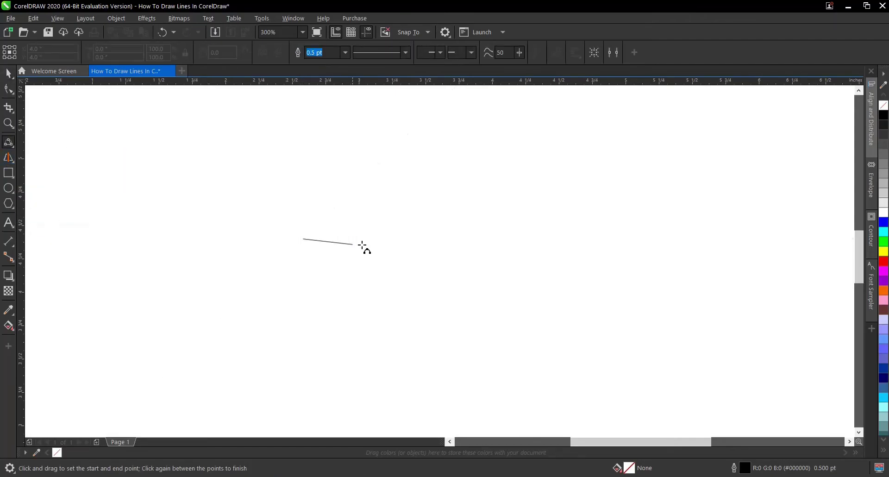
{"action": "left_click", "coordinate": [392, 239]}
{"action": "scroll", "coordinate": [350, 234], "scroll_direction": "up", "scroll_amount": 2}
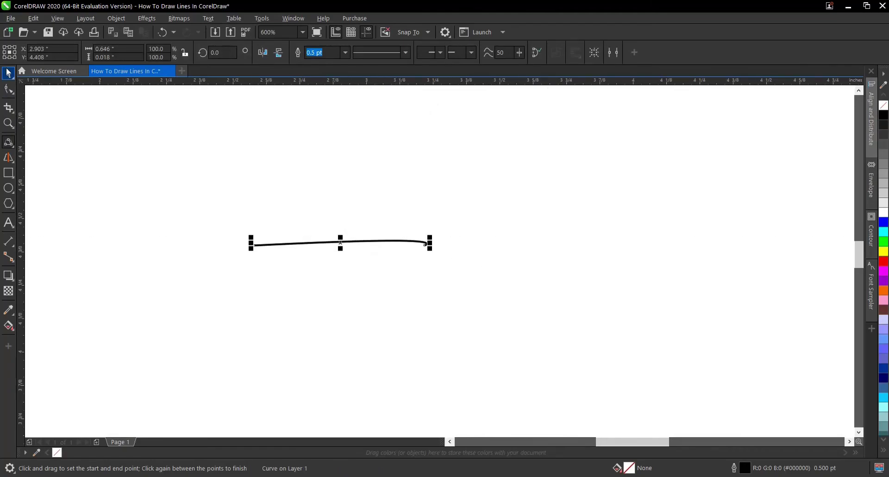
{"action": "key", "text": "space"}
{"action": "left_click_drag", "start_coordinate": [122, 179], "coordinate": [536, 311]}
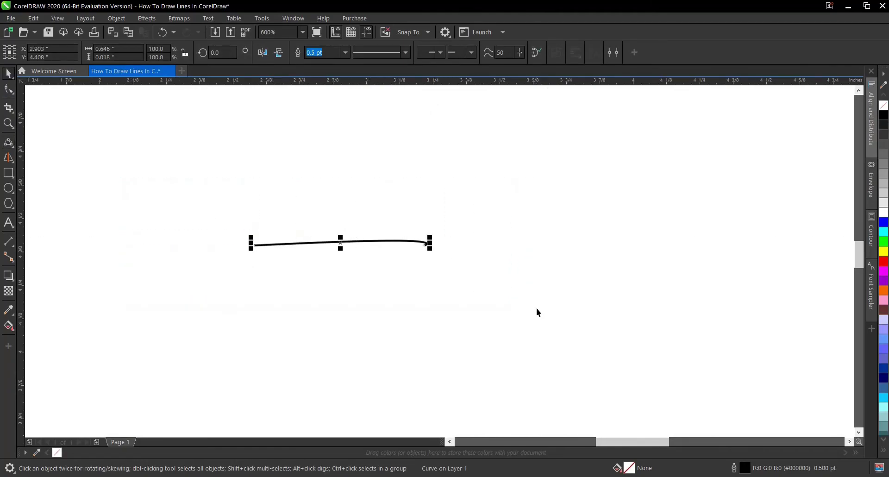
{"action": "key", "text": "Delete"}
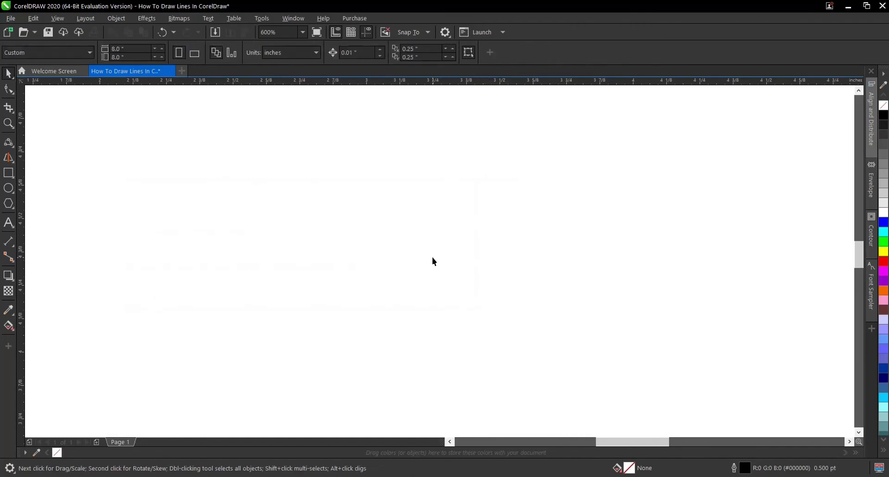
Zoom out from 600% to 150% to show the whole blank page
{"action": "scroll", "coordinate": [443, 276], "scroll_direction": "down", "scroll_amount": 2}
{"action": "scroll", "coordinate": [475, 278], "scroll_direction": "down", "scroll_amount": 2}
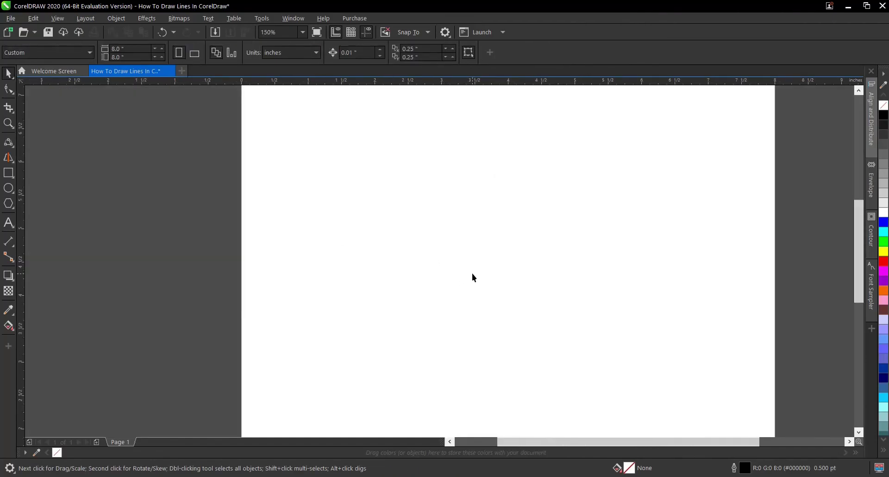